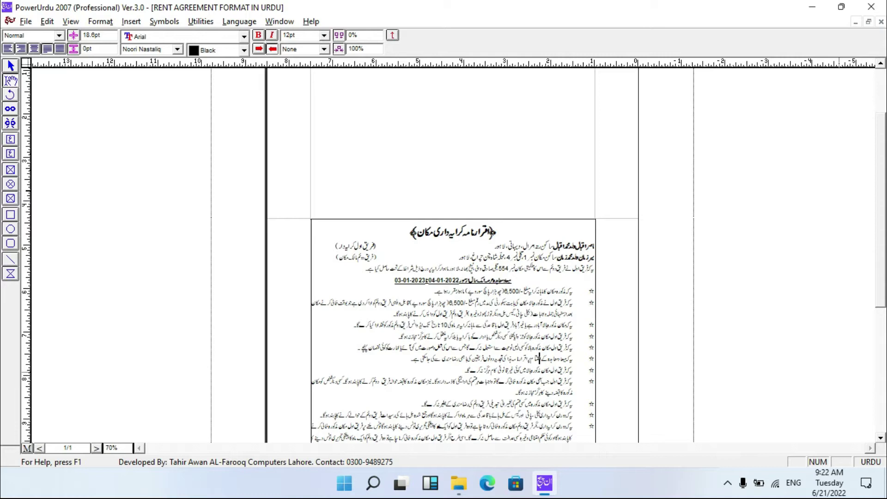
# - Zoom the rental agreement page to 150% so the Urdu text is readable
pyautogui.moveTo(880, 184)
pyautogui.mouseDown()
pyautogui.moveTo(880, 135)
pyautogui.moveTo(882, 231)
pyautogui.moveTo(882, 192)
pyautogui.mouseUp()
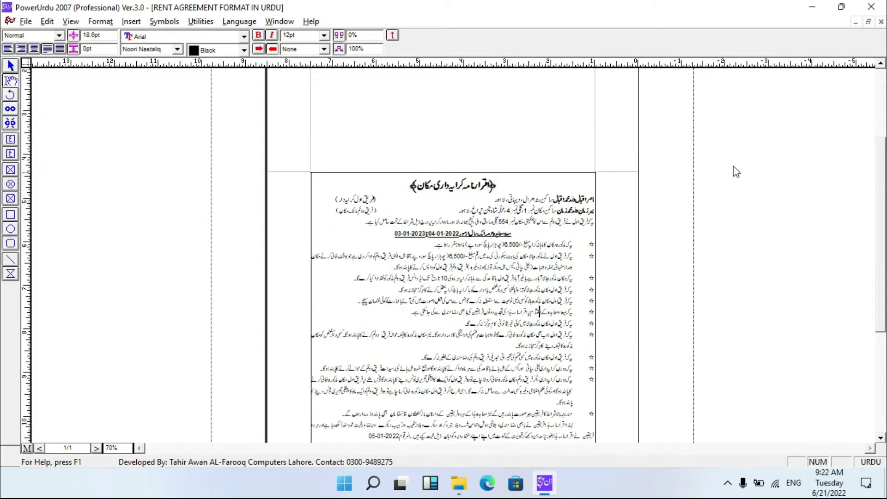
pyautogui.click(533, 199)
pyautogui.hotkey('ctrl', 'y')
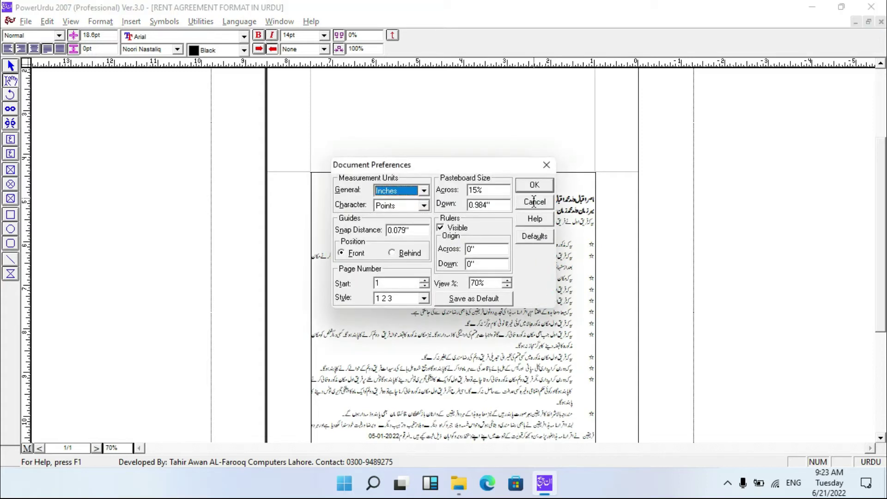
pyautogui.click(533, 202)
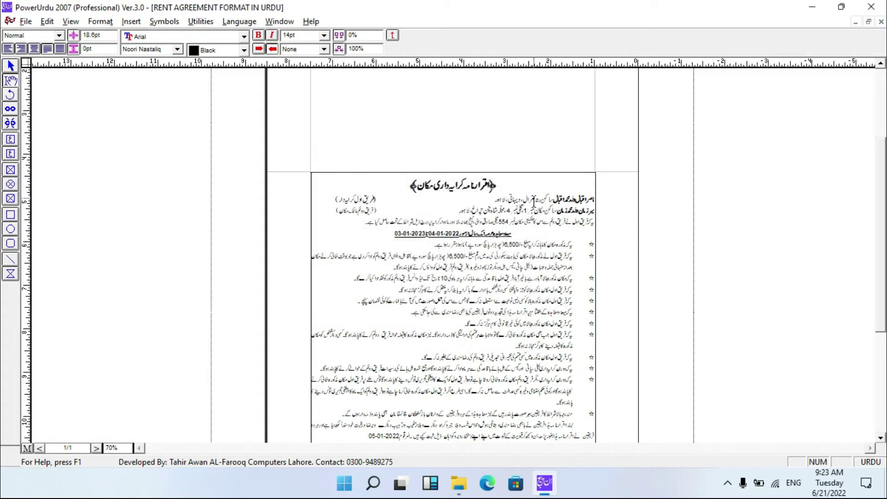
pyautogui.write('150')
pyautogui.press('Return')
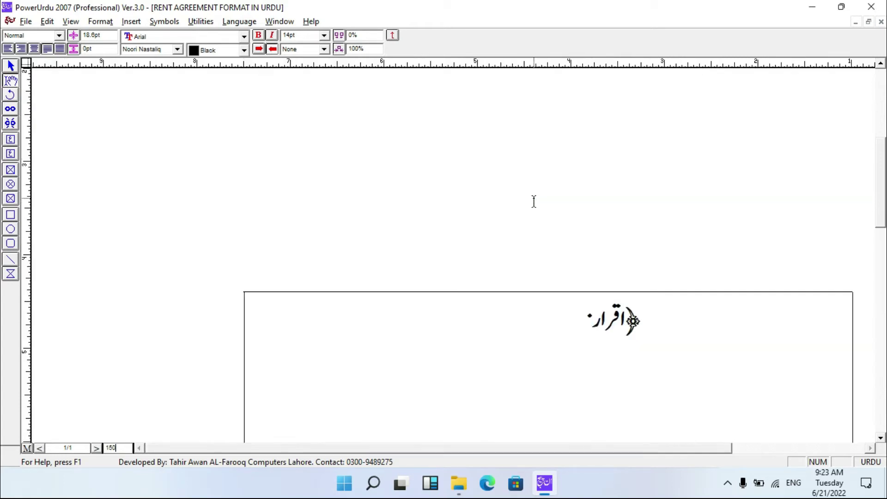
# - Read through the agreement title and the line giving the first party's (tenant's) name and address
pyautogui.press('Home')
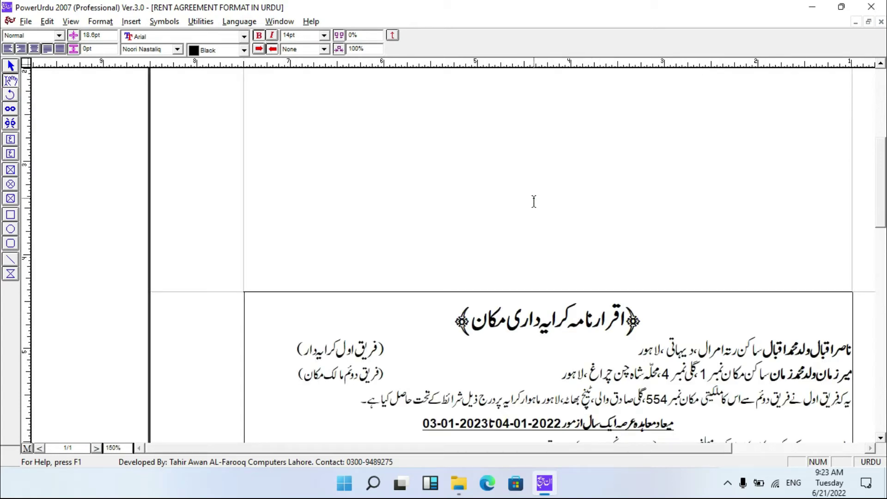
pyautogui.press('Up')
pyautogui.press('End')
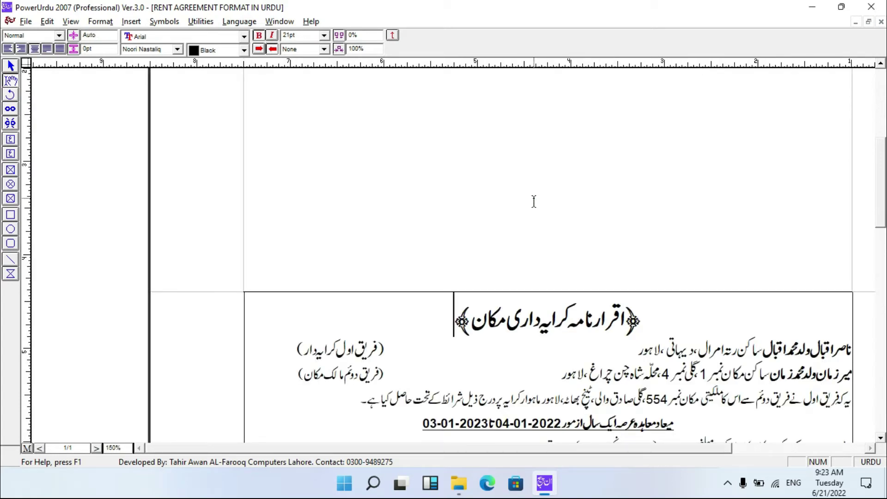
pyautogui.press('Down')
pyautogui.press('Left')
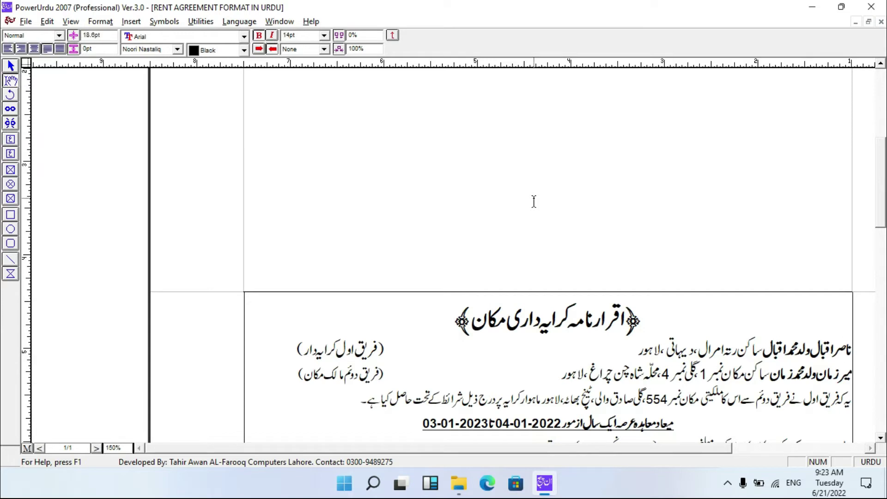
pyautogui.press('Left')
pyautogui.press('Left')
pyautogui.press('Left')
pyautogui.press('Left')
pyautogui.press('Left')
pyautogui.press('Left')
pyautogui.press('Left')
pyautogui.press('Left')
pyautogui.press('Left')
pyautogui.press('Left')
pyautogui.press('Left')
pyautogui.press('Left')
pyautogui.press('Left')
pyautogui.press('Left')
pyautogui.press('Left')
pyautogui.press('Left')
pyautogui.press('Left')
pyautogui.press('Left')
pyautogui.press('Left')
pyautogui.press('Left')
pyautogui.press('Left')
pyautogui.press('Left')
pyautogui.press('Left')
pyautogui.press('Left')
pyautogui.press('Left')
pyautogui.press('Left')
pyautogui.press('Left')
pyautogui.press('Left')
pyautogui.press('Left')
pyautogui.press('Left')
pyautogui.press('Left')
pyautogui.press('Left')
pyautogui.press('Left')
pyautogui.press('Left')
pyautogui.press('Left')
pyautogui.press('End')
# - Read the second party's (owner's) details and the rented-property statement, continuing into the underlined agreement term line
pyautogui.press('Left')
pyautogui.press('Left')
pyautogui.press('Left')
pyautogui.press('Left')
pyautogui.press('Left')
pyautogui.press('Left')
pyautogui.press('Left')
pyautogui.press('Left')
pyautogui.press('Left')
pyautogui.press('Left')
pyautogui.press('Left')
pyautogui.press('Left')
pyautogui.press('Left')
pyautogui.press('Left')
pyautogui.press('Left')
pyautogui.press('Left')
pyautogui.press('Left')
pyautogui.press('Left')
pyautogui.press('Left')
pyautogui.press('Left')
pyautogui.press('Left')
pyautogui.press('Left')
pyautogui.press('Left')
pyautogui.press('Left')
pyautogui.press('Left')
pyautogui.press('Left')
pyautogui.press('Left')
pyautogui.press('Left')
pyautogui.press('Left')
pyautogui.press('Left')
pyautogui.press('Left')
pyautogui.press('Left')
pyautogui.press('Left')
pyautogui.press('Left')
pyautogui.press('Left')
pyautogui.press('Left')
pyautogui.press('Left')
pyautogui.press('Left')
pyautogui.press('Left')
pyautogui.press('Left')
pyautogui.press('Left')
pyautogui.press('Left')
pyautogui.press('Left')
pyautogui.press('Left')
pyautogui.press('Left')
pyautogui.press('Left')
pyautogui.press('Left')
pyautogui.press('Left')
pyautogui.press('Left')
pyautogui.press('Left')
pyautogui.press('Left')
pyautogui.press('Left')
pyautogui.press('Left')
pyautogui.press('Left')
pyautogui.press('Left')
pyautogui.press('Left')
pyautogui.press('Left')
pyautogui.press('Left')
pyautogui.press('Left')
pyautogui.press('Left')
pyautogui.press('Left')
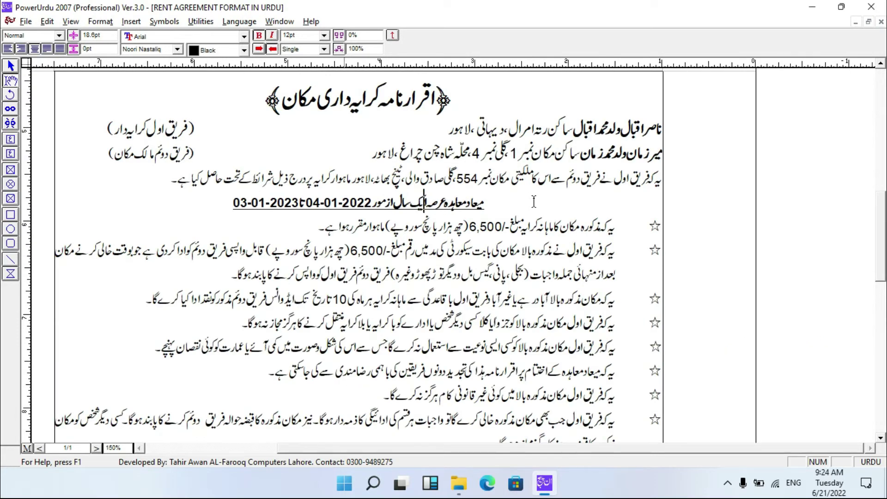
# - Read through the rest of the underlined agreement term line with its dates, continuing into the start of the monthly rent clause
pyautogui.press('Left')
pyautogui.press('Left')
pyautogui.press('Left')
pyautogui.press('Left')
pyautogui.press('Left')
pyautogui.press('Right')
pyautogui.press('Left')
pyautogui.press('Right')
pyautogui.press('Right')
pyautogui.press('Left')
pyautogui.press('Down')
pyautogui.press('Left')
pyautogui.press('Left')
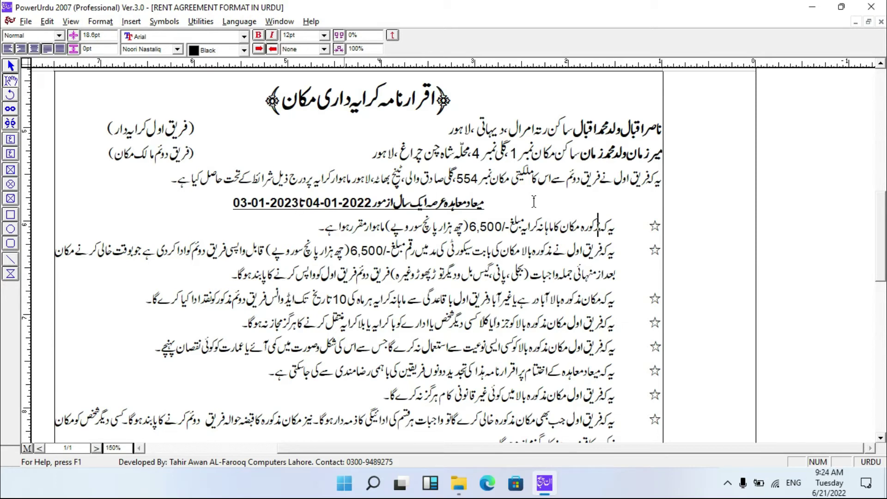
# - Read through the first starred clause, which sets the monthly rent for the house
pyautogui.press('Left')
pyautogui.press('Left')
pyautogui.press('Left')
pyautogui.press('Left')
pyautogui.press('Left')
pyautogui.press('Left')
pyautogui.press('Left')
pyautogui.press('Left')
pyautogui.press('Left')
pyautogui.press('Left')
pyautogui.press('Left')
pyautogui.press('Left')
pyautogui.press('Left')
pyautogui.press('Left')
pyautogui.press('Left')
pyautogui.press('Left')
pyautogui.press('Left')
pyautogui.press('Left')
pyautogui.press('Left')
pyautogui.press('Left')
pyautogui.press('Left')
pyautogui.press('Left')
pyautogui.press('Left')
pyautogui.press('Left')
pyautogui.press('Right')
pyautogui.press('Right')
pyautogui.press('Right')
pyautogui.press('Right')
pyautogui.press('Right')
pyautogui.press('Right')
pyautogui.press('Right')
pyautogui.press('Right')
pyautogui.press('Right')
pyautogui.press('Right')
pyautogui.press('Right')
pyautogui.press('Right')
pyautogui.press('Right')
pyautogui.press('Right')
pyautogui.press('Right')
pyautogui.press('Right')
pyautogui.press('Right')
pyautogui.press('Right')
pyautogui.press('Right')
pyautogui.press('Right')
pyautogui.press('Right')
pyautogui.press('Right')
pyautogui.press('Right')
pyautogui.press('Right')
pyautogui.press('Right')
# - Read the opening line of the second starred clause on the refundable security deposit paid to the owner
pyautogui.press('Left')
pyautogui.press('Right')
pyautogui.press('Right')
pyautogui.press('Right')
pyautogui.press('Left')
pyautogui.press('Left')
pyautogui.press('Left')
pyautogui.press('Right')
pyautogui.press('Right')
pyautogui.press('Right')
pyautogui.press('Right')
pyautogui.press('Right')
pyautogui.press('Right')
pyautogui.press('Right')
pyautogui.press('Right')
pyautogui.write('و')
pyautogui.press('Right')
pyautogui.press('Right')
pyautogui.press('Right')
pyautogui.press('Right')
pyautogui.press('Right')
pyautogui.press('Right')
pyautogui.press('Right')
pyautogui.press('Right')
pyautogui.press('Right')
pyautogui.press('Right')
pyautogui.press('Right')
pyautogui.press('Right')
pyautogui.press('Right')
pyautogui.press('Right')
pyautogui.press('Right')
pyautogui.press('Right')
pyautogui.press('Right')
pyautogui.press('Right')
pyautogui.press('Right')
pyautogui.press('Right')
pyautogui.press('Right')
pyautogui.press('Right')
pyautogui.press('Right')
pyautogui.press('Right')
pyautogui.press('Right')
pyautogui.press('Right')
pyautogui.press('Right')
pyautogui.press('Right')
pyautogui.press('Right')
pyautogui.press('Right')
pyautogui.press('Right')
pyautogui.press('Right')
pyautogui.press('Right')
pyautogui.press('Right')
pyautogui.press('Right')
pyautogui.press('Right')
pyautogui.press('Right')
pyautogui.press('Right')
# - Read the rest of the security deposit clause on its return after deducting utility bills and damage
pyautogui.press('End')
pyautogui.press('Right')
pyautogui.press('Right')
pyautogui.press('Right')
pyautogui.press('Right')
pyautogui.press('Right')
pyautogui.press('Right')
pyautogui.press('Right')
pyautogui.press('Right')
pyautogui.press('Right')
pyautogui.press('Right')
pyautogui.press('Right')
pyautogui.press('Right')
pyautogui.press('Right')
pyautogui.press('Right')
pyautogui.press('Right')
pyautogui.press('Right')
pyautogui.press('Right')
pyautogui.press('Right')
pyautogui.press('Right')
pyautogui.press('Right')
pyautogui.press('Right')
pyautogui.press('Right')
pyautogui.press('Right')
pyautogui.press('Right')
pyautogui.press('Right')
pyautogui.press('Right')
pyautogui.press('Right')
pyautogui.press('Right')
pyautogui.press('Right')
pyautogui.press('Right')
pyautogui.press('Right')
pyautogui.press('Right')
pyautogui.press('Right')
pyautogui.press('Right')
pyautogui.press('Right')
pyautogui.press('Right')
pyautogui.press('Right')
pyautogui.press('Right')
pyautogui.press('Right')
pyautogui.press('Right')
pyautogui.press('Right')
pyautogui.press('Right')
pyautogui.press('Left')
pyautogui.press('Left')
pyautogui.press('Left')
pyautogui.press('Left')
pyautogui.press('Left')
pyautogui.press('Left')
pyautogui.press('Left')
pyautogui.press('Left')
pyautogui.press('Left')
pyautogui.press('Left')
pyautogui.press('Left')
pyautogui.press('Left')
pyautogui.press('Left')
pyautogui.press('Left')
pyautogui.press('Left')
pyautogui.press('Left')
pyautogui.press('Left')
pyautogui.press('Left')
pyautogui.press('Left')
pyautogui.press('Left')
pyautogui.press('Left')
pyautogui.press('Left')
pyautogui.press('Left')
pyautogui.press('Left')
pyautogui.press('Left')
pyautogui.press('End')
# - Read the starred clauses on the monthly rent payment date, subletting the house and damaging use of the building
pyautogui.click(581, 298)
pyautogui.press('Right')
pyautogui.press('Left')
pyautogui.press('Left')
pyautogui.press('Left')
pyautogui.press('Left')
pyautogui.press('Left')
pyautogui.press('Left')
pyautogui.press('Left')
pyautogui.press('Left')
pyautogui.press('Left')
pyautogui.press('Left')
pyautogui.press('Left')
pyautogui.press('Left')
pyautogui.press('Left')
pyautogui.press('Left')
pyautogui.press('Left')
pyautogui.press('Left')
pyautogui.press('Left')
pyautogui.press('Left')
pyautogui.press('Left')
pyautogui.press('Left')
pyautogui.press('Left')
pyautogui.press('Left')
pyautogui.press('Left')
pyautogui.press('Left')
pyautogui.press('Left')
pyautogui.press('Left')
pyautogui.press('Left')
pyautogui.press('Left')
pyautogui.press('Left')
pyautogui.press('Left')
pyautogui.press('Left')
pyautogui.press('Left')
pyautogui.press('Left')
pyautogui.press('Left')
pyautogui.press('Left')
pyautogui.press('Left')
pyautogui.press('Left')
pyautogui.press('Left')
pyautogui.press('Left')
pyautogui.press('Left')
pyautogui.press('Left')
pyautogui.press('Left')
pyautogui.press('Left')
pyautogui.press('Left')
pyautogui.press('Left')
pyautogui.press('Left')
pyautogui.press('Left')
pyautogui.press('Left')
pyautogui.press('Left')
pyautogui.press('Left')
pyautogui.press('Left')
pyautogui.press('Left')
pyautogui.press('Left')
pyautogui.press('Left')
pyautogui.press('Left')
pyautogui.press('Left')
pyautogui.press('Left')
pyautogui.press('Left')
pyautogui.press('Left')
pyautogui.press('Left')
pyautogui.press('Left')
pyautogui.press('Left')
pyautogui.press('Left')
pyautogui.press('Left')
pyautogui.press('Left')
pyautogui.press('Left')
pyautogui.press('Left')
pyautogui.press('Left')
pyautogui.press('Left')
pyautogui.press('Left')
pyautogui.press('Left')
# - Read the clauses on renewal by mutual consent and illegal activity, continuing into the clause on vacating the house and paying dues
pyautogui.click(267, 370)
pyautogui.press('Left')
pyautogui.press('Left')
pyautogui.press('Left')
pyautogui.press('Left')
pyautogui.press('Left')
pyautogui.press('Left')
pyautogui.press('End')
pyautogui.press('Left')
pyautogui.press('Left')
pyautogui.scroll(-3, 358, 249)
pyautogui.press('Left')
pyautogui.press('Left')
pyautogui.press('Left')
pyautogui.press('Left')
pyautogui.press('Left')
pyautogui.press('Left')
pyautogui.press('Left')
pyautogui.press('Left')
pyautogui.press('Left')
pyautogui.press('Left')
pyautogui.press('Left')
pyautogui.press('Left')
pyautogui.press('Left')
pyautogui.press('Left')
pyautogui.press('Left')
pyautogui.press('Left')
pyautogui.press('Left')
pyautogui.press('Left')
pyautogui.press('Left')
pyautogui.press('Left')
pyautogui.press('Left')
pyautogui.press('Left')
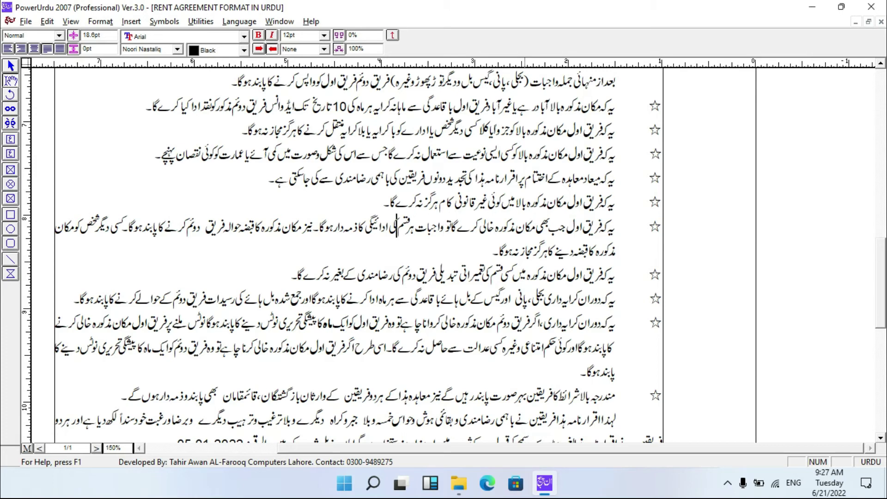
# - Read the rest of the vacating clause on handing over possession, and the clauses on construction changes and monthly utility bills
pyautogui.press('Left')
pyautogui.press('Left')
pyautogui.press('Left')
pyautogui.press('Left')
pyautogui.press('Left')
pyautogui.press('Left')
pyautogui.press('Left')
pyautogui.press('Left')
pyautogui.press('Left')
pyautogui.press('Left')
pyautogui.press('Left')
pyautogui.press('Left')
pyautogui.press('Left')
pyautogui.press('Left')
pyautogui.press('Left')
pyautogui.press('Left')
pyautogui.press('Left')
pyautogui.press('Left')
pyautogui.press('Left')
pyautogui.press('Left')
pyautogui.press('Left')
pyautogui.press('Left')
pyautogui.press('Left')
pyautogui.press('Left')
pyautogui.press('Left')
pyautogui.press('Left')
pyautogui.press('Left')
pyautogui.press('Left')
pyautogui.press('Left')
pyautogui.press('Left')
pyautogui.press('Left')
pyautogui.press('Left')
pyautogui.press('Left')
pyautogui.press('Left')
pyautogui.press('Left')
pyautogui.press('Left')
pyautogui.press('Left')
pyautogui.press('Left')
pyautogui.press('Left')
pyautogui.press('Left')
pyautogui.press('Left')
pyautogui.press('Left')
pyautogui.press('Left')
pyautogui.press('Left')
pyautogui.press('Left')
pyautogui.press('Left')
pyautogui.press('Left')
pyautogui.press('Left')
pyautogui.press('Left')
pyautogui.press('Left')
pyautogui.press('Left')
pyautogui.press('Left')
pyautogui.press('Left')
pyautogui.press('Left')
pyautogui.press('Left')
pyautogui.press('Left')
pyautogui.press('Left')
pyautogui.press('Left')
pyautogui.press('Left')
pyautogui.press('Left')
pyautogui.press('Left')
pyautogui.press('Left')
pyautogui.press('Left')
pyautogui.press('Left')
pyautogui.press('Left')
pyautogui.press('Left')
pyautogui.press('Left')
pyautogui.press('Left')
pyautogui.press('Left')
pyautogui.press('Left')
pyautogui.press('Left')
pyautogui.press('Left')
pyautogui.press('Left')
pyautogui.press('Left')
pyautogui.press('Left')
pyautogui.press('Left')
pyautogui.press('Left')
pyautogui.press('Left')
pyautogui.press('Left')
pyautogui.press('Left')
pyautogui.press('Left')
pyautogui.press('Left')
pyautogui.press('Left')
pyautogui.press('Left')
pyautogui.press('Left')
pyautogui.press('Left')
pyautogui.press('Left')
pyautogui.press('Left')
pyautogui.press('Left')
pyautogui.press('Left')
pyautogui.press('Left')
pyautogui.press('Left')
pyautogui.press('Left')
pyautogui.press('Left')
pyautogui.press('Left')
pyautogui.press('Left')
pyautogui.press('Left')
pyautogui.press('Left')
pyautogui.press('Left')
pyautogui.press('Left')
pyautogui.press('Left')
# - Read the starred clauses on one month's advance written notice and on both parties' heirs being bound, up to the closing declaration
pyautogui.hotkey('ctrl', 'Left')
pyautogui.hotkey('ctrl', 'Left')
pyautogui.hotkey('ctrl', 'Left')
pyautogui.hotkey('ctrl', 'Left')
pyautogui.hotkey('ctrl', 'Left')
pyautogui.hotkey('ctrl', 'Left')
pyautogui.hotkey('ctrl', 'Left')
pyautogui.hotkey('ctrl', 'Left')
pyautogui.hotkey('ctrl', 'Left')
pyautogui.hotkey('ctrl', 'Left')
pyautogui.hotkey('ctrl', 'Left')
pyautogui.hotkey('ctrl', 'Left')
pyautogui.hotkey('ctrl', 'Left')
pyautogui.hotkey('ctrl', 'Left')
pyautogui.press('End')
pyautogui.press('Left')
pyautogui.scroll(-3, 358, 255)
pyautogui.press('Left')
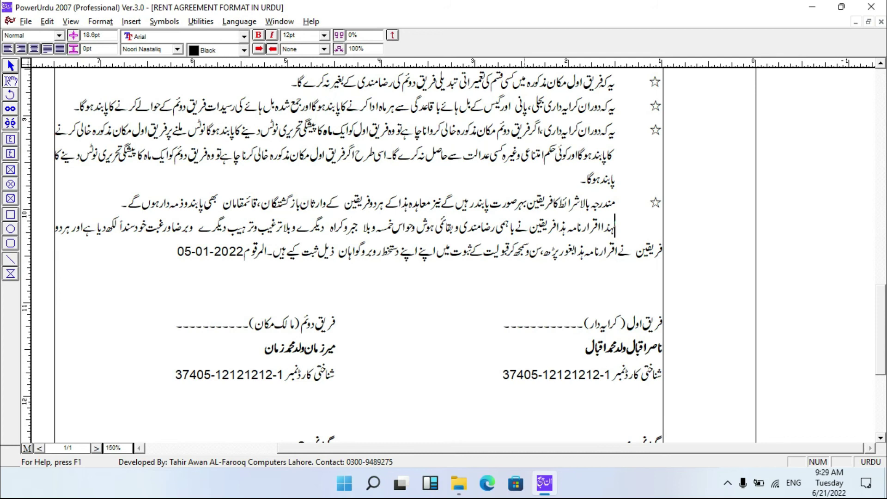
# - Read the closing declaration on both parties' willing consent, their signatures before the witnesses and the agreement date
pyautogui.press('Left')
pyautogui.press('Left')
pyautogui.press('Left')
pyautogui.hotkey('ctrl', 'Left')
pyautogui.hotkey('ctrl', 'Left')
pyautogui.press('End')
pyautogui.press('Left')
pyautogui.hotkey('ctrl', 'Left')
pyautogui.hotkey('ctrl', 'Left')
pyautogui.hotkey('ctrl', 'Left')
pyautogui.hotkey('ctrl', 'Left')
pyautogui.hotkey('ctrl', 'Left')
pyautogui.hotkey('ctrl', 'Left')
pyautogui.press('End')
pyautogui.press('Left')
pyautogui.press('Left')
pyautogui.press('Left')
pyautogui.press('Left')
pyautogui.press('Left')
pyautogui.press('Left')
pyautogui.press('End')
# - Review the signature blocks of the first party (tenant) and second party (landlord), including their name and identity card lines
pyautogui.press('Down')
pyautogui.press('Down')
pyautogui.press('Down')
pyautogui.press('Left')
pyautogui.press('Left')
pyautogui.press('Left')
pyautogui.press('Left')
pyautogui.press('Left')
pyautogui.press('Left')
pyautogui.press('Left')
pyautogui.press('Left')
pyautogui.press('Left')
pyautogui.press('Left')
pyautogui.press('Left')
pyautogui.press('Left')
pyautogui.press('Left')
pyautogui.press('Left')
pyautogui.press('Down')
pyautogui.press('Down')
pyautogui.press('Up')
pyautogui.press('Left')
pyautogui.press('Left')
pyautogui.press('Left')
pyautogui.press('Left')
pyautogui.press('Up')
pyautogui.click(291, 347)
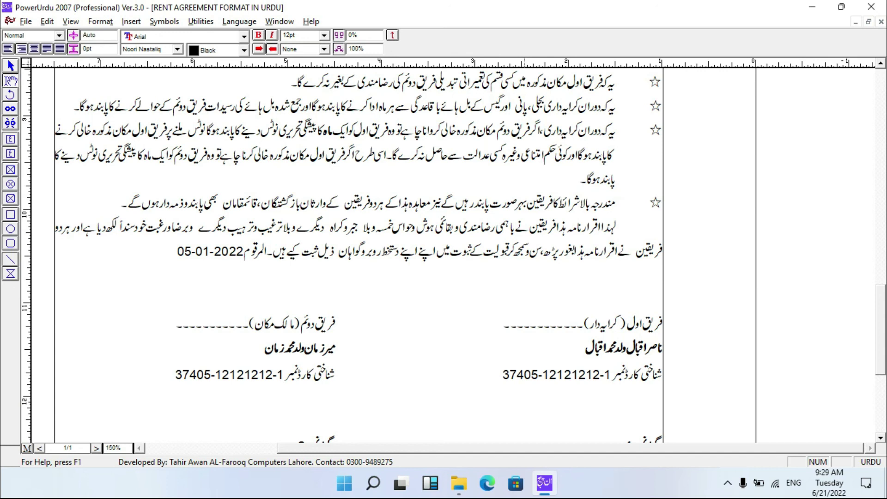
# - Review the signature lines for witness number 1 and witness number 2 at the end of the agreement
pyautogui.press('Down')
pyautogui.press('Down')
pyautogui.click(291, 395)
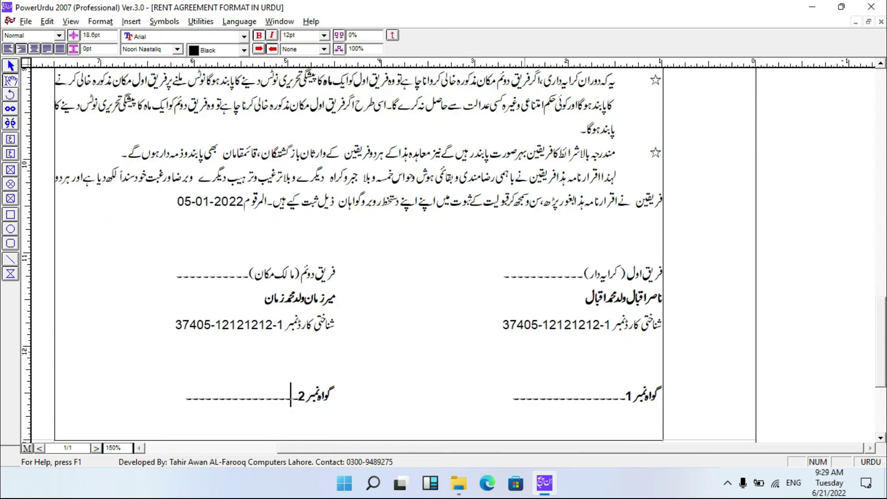
pyautogui.click(661, 422)
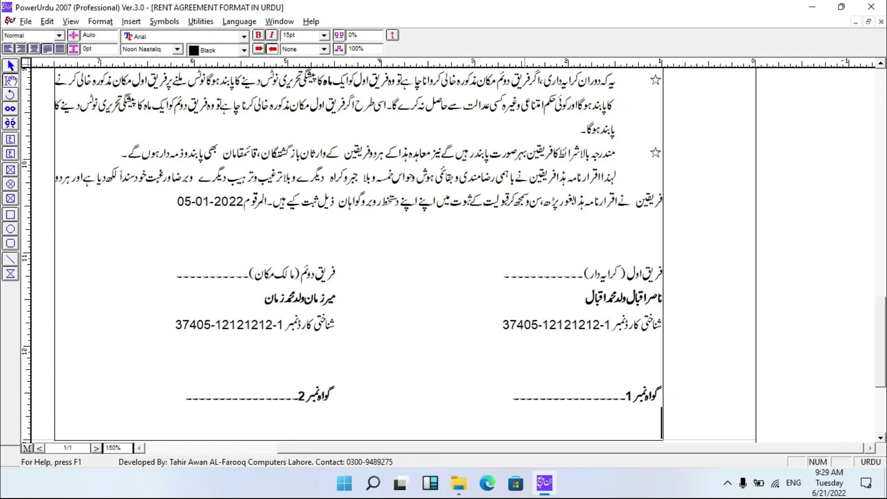